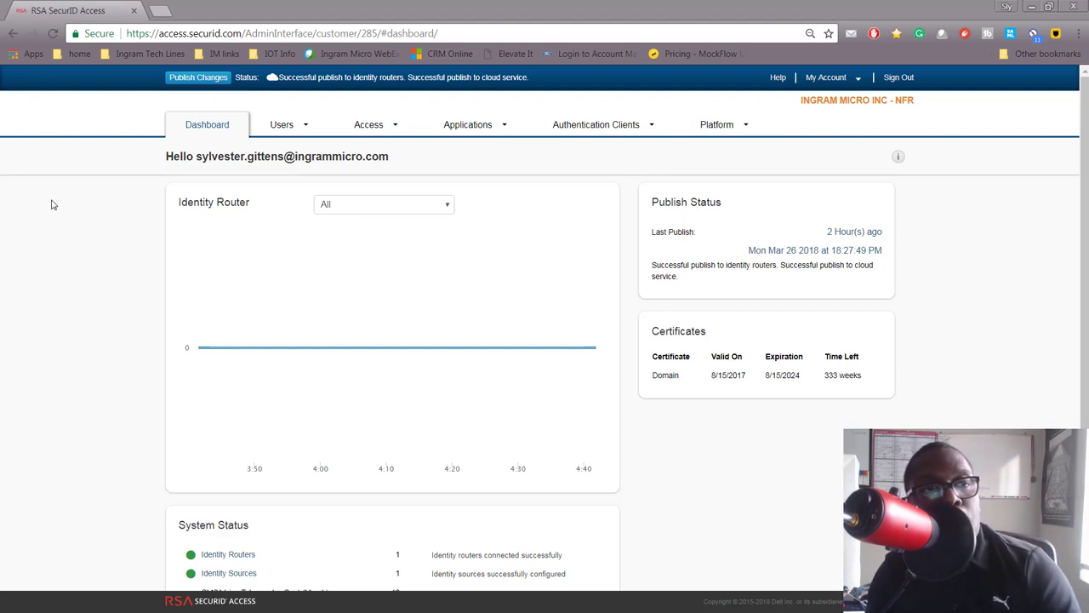
Scroll through the admin dashboard, briefly selecting the word Voice in the tokencode count
left_click(71, 279)
scroll(81, 270, "down", 2)
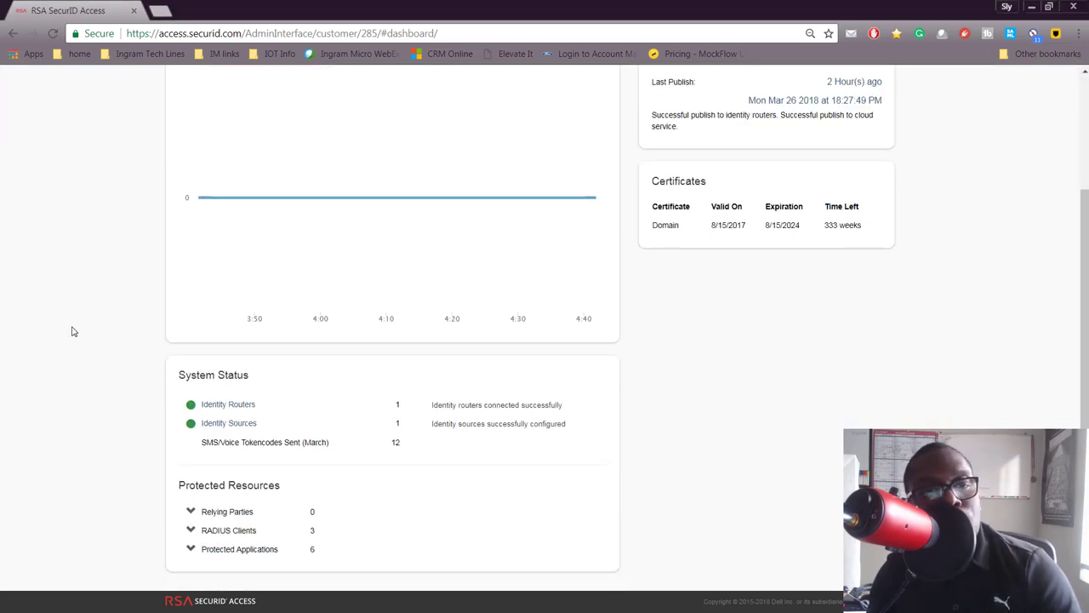
scroll(88, 341, "up", 2)
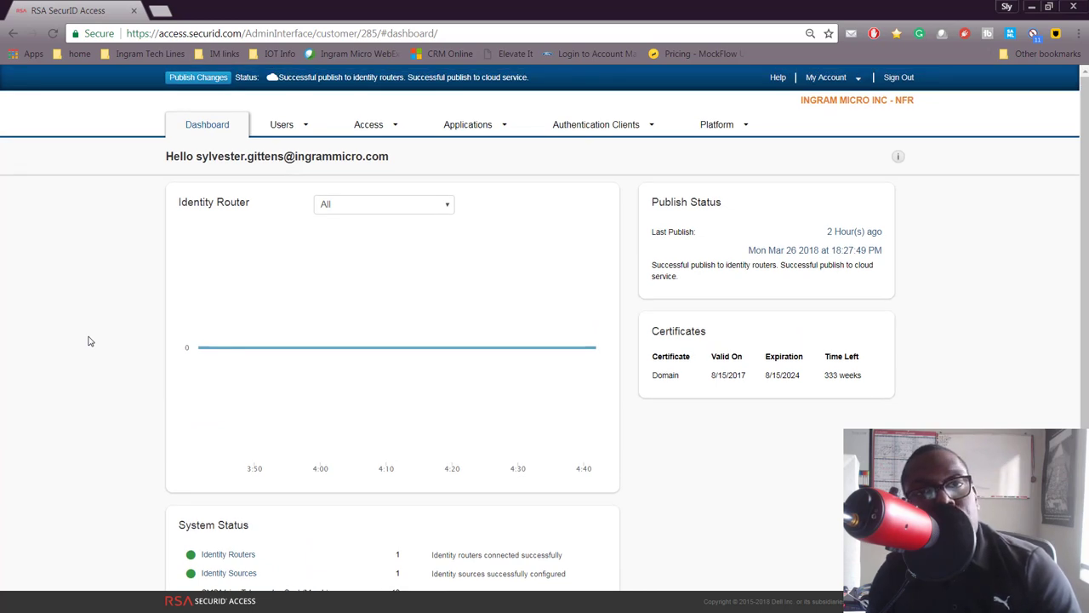
scroll(91, 341, "down", 2)
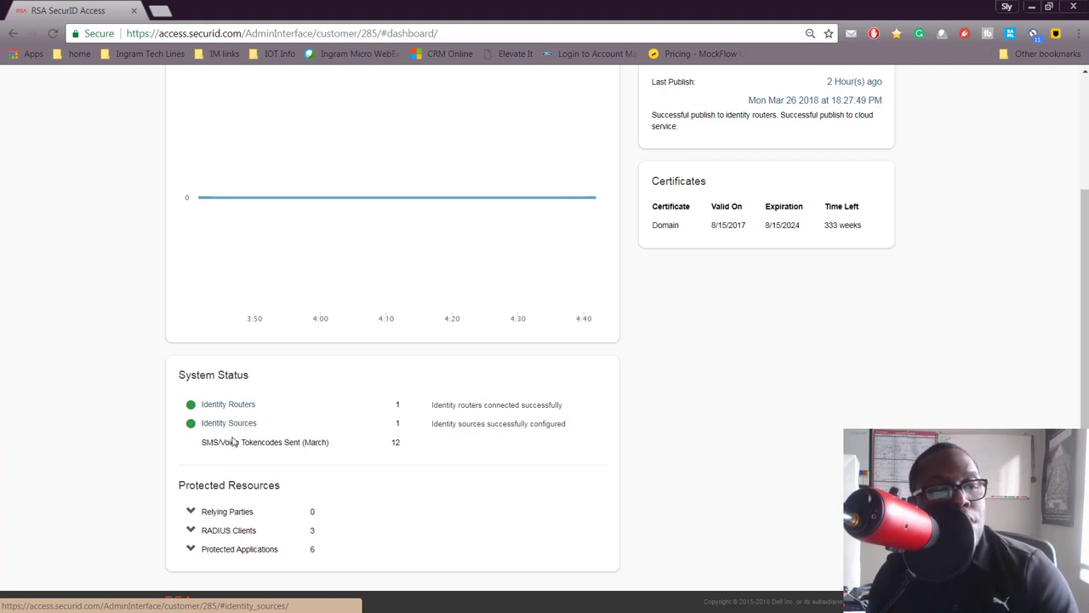
double_click(231, 443)
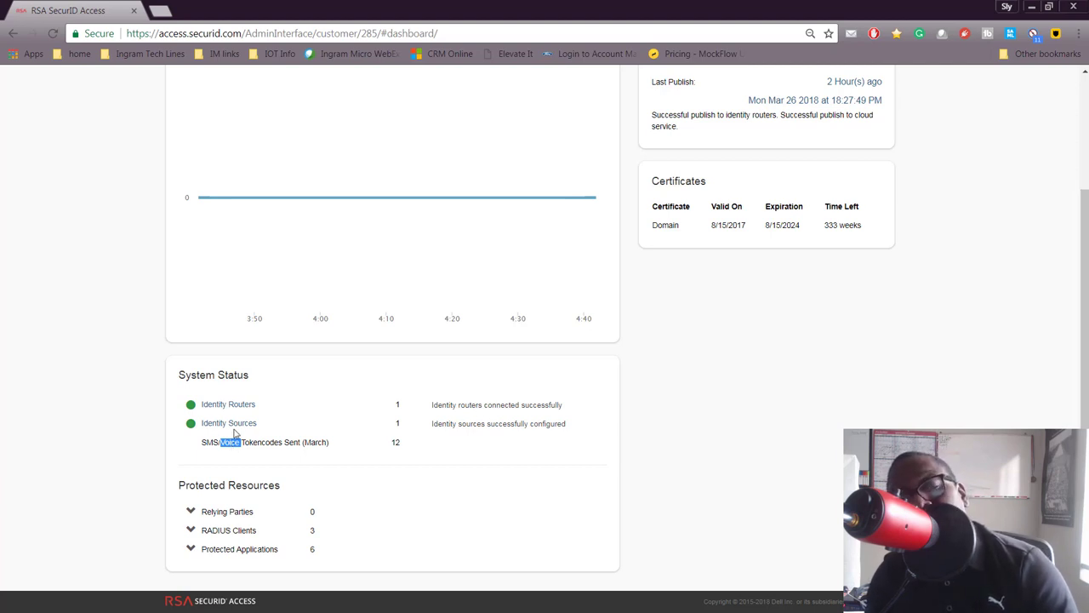
left_click(193, 519)
Expand the Relying Parties, RADIUS Clients and Protected Applications breakdowns and review their tiles
left_click(189, 512)
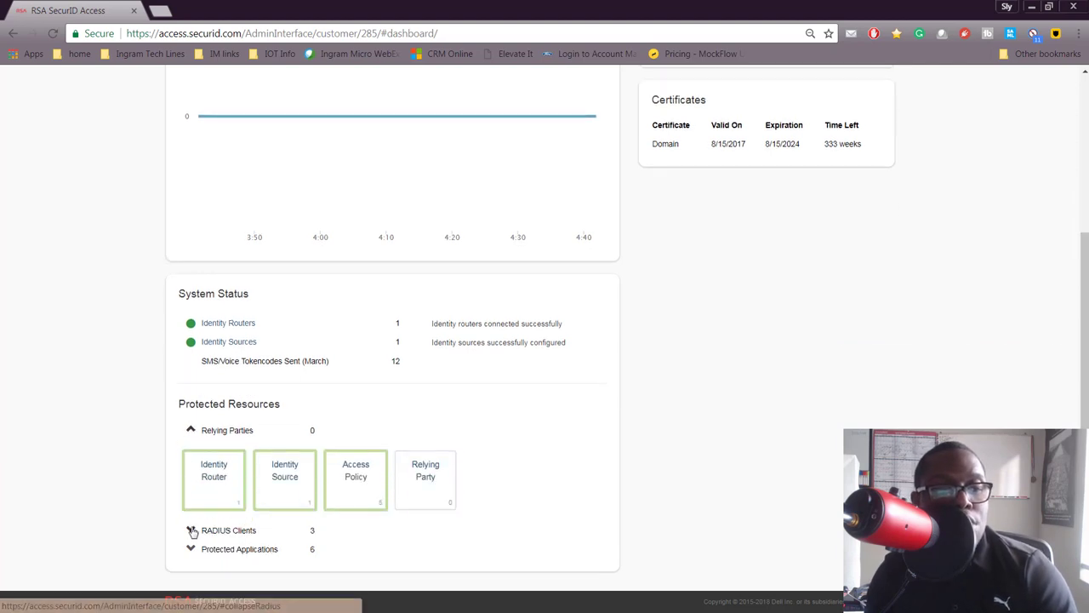
left_click(189, 529)
left_click(188, 549)
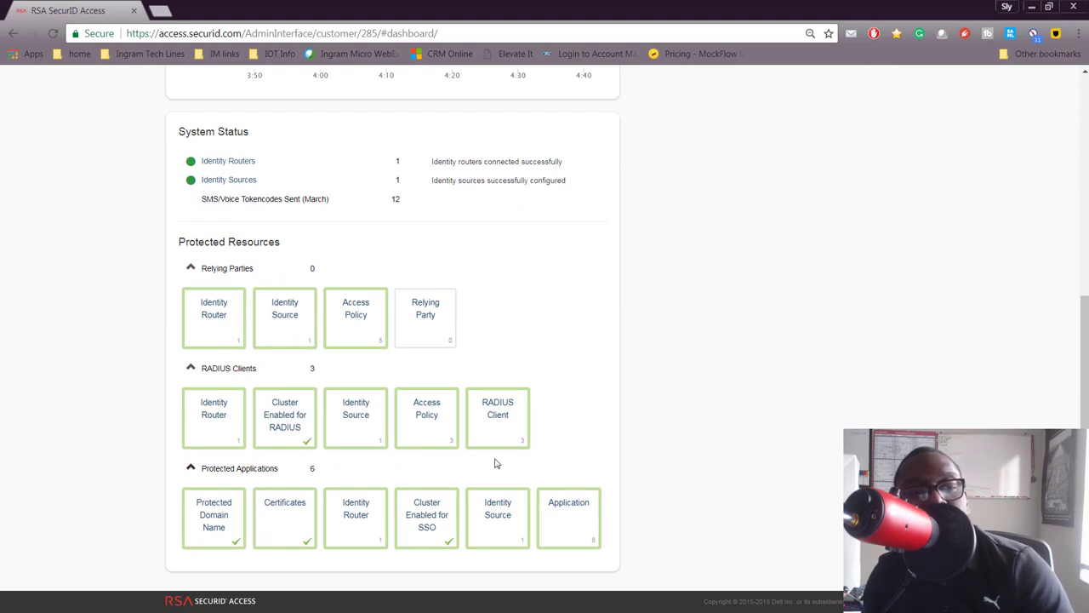
scroll(457, 311, "up", 3)
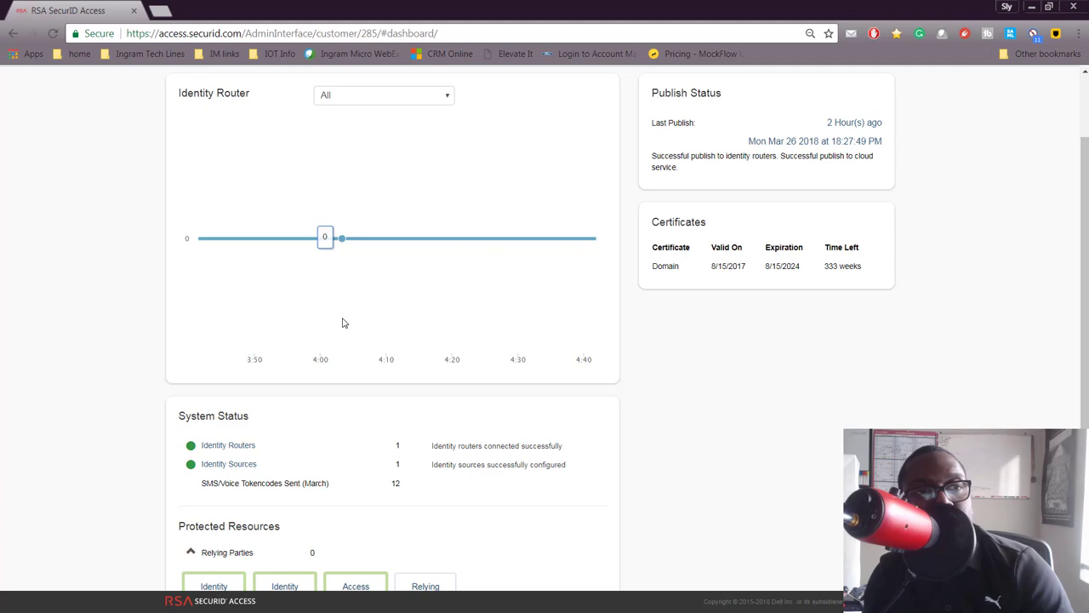
scroll(343, 320, "down", 2)
scroll(317, 363, "down", 2)
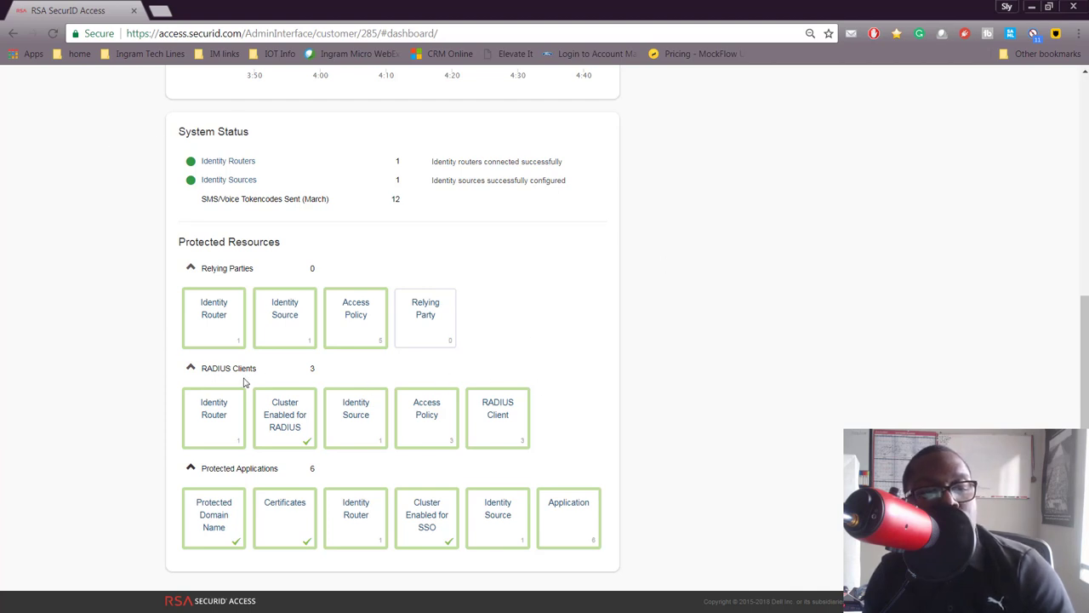
scroll(132, 400, "up", 5)
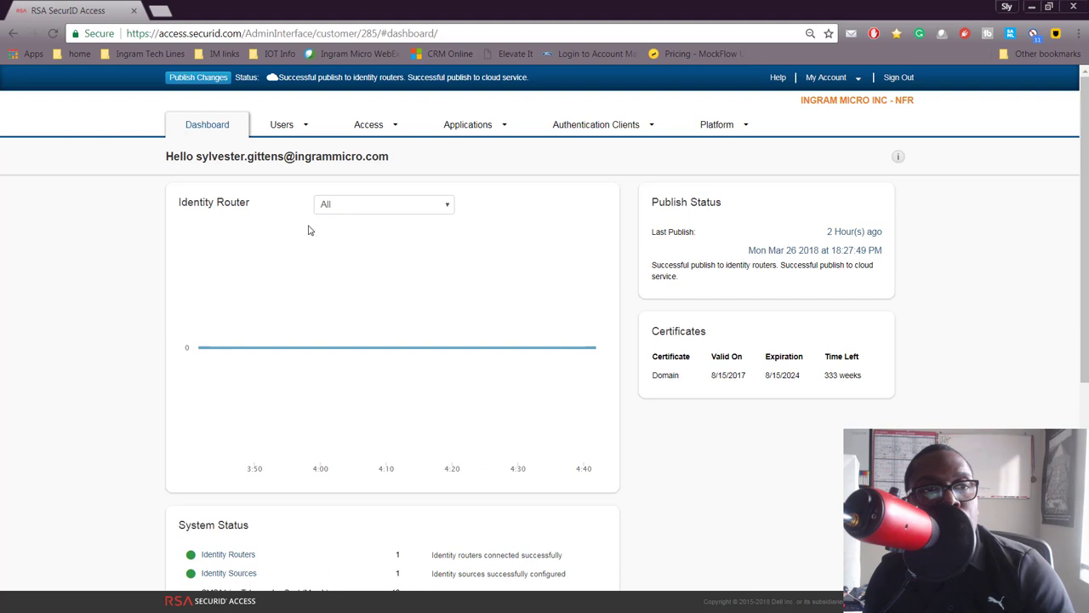
left_click(377, 128)
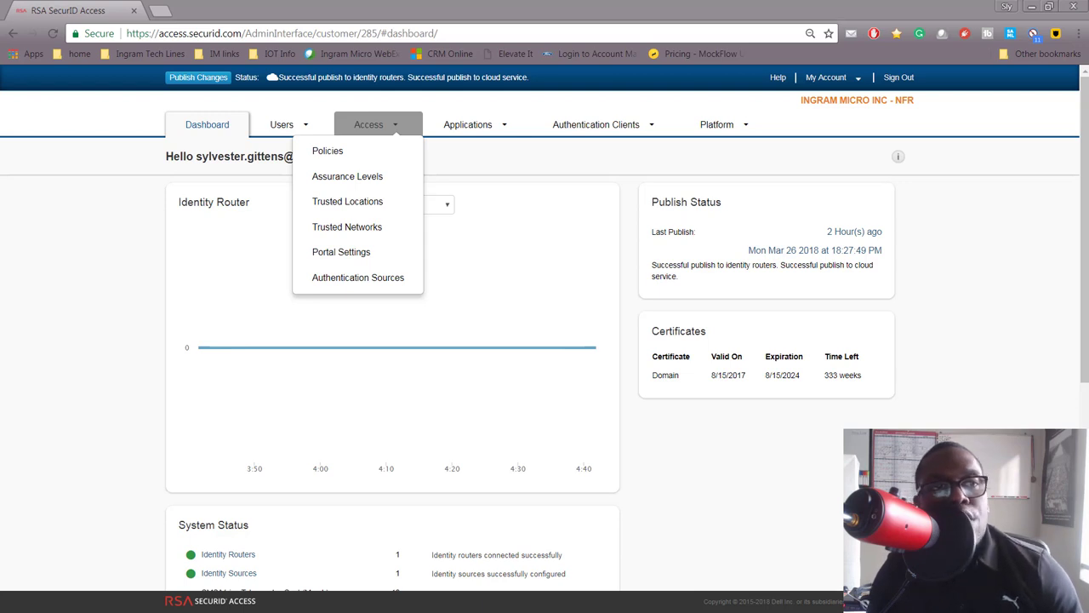
Open Assurance Levels, add a FIDO Token row under High Assurance, then remove it
left_click(329, 176)
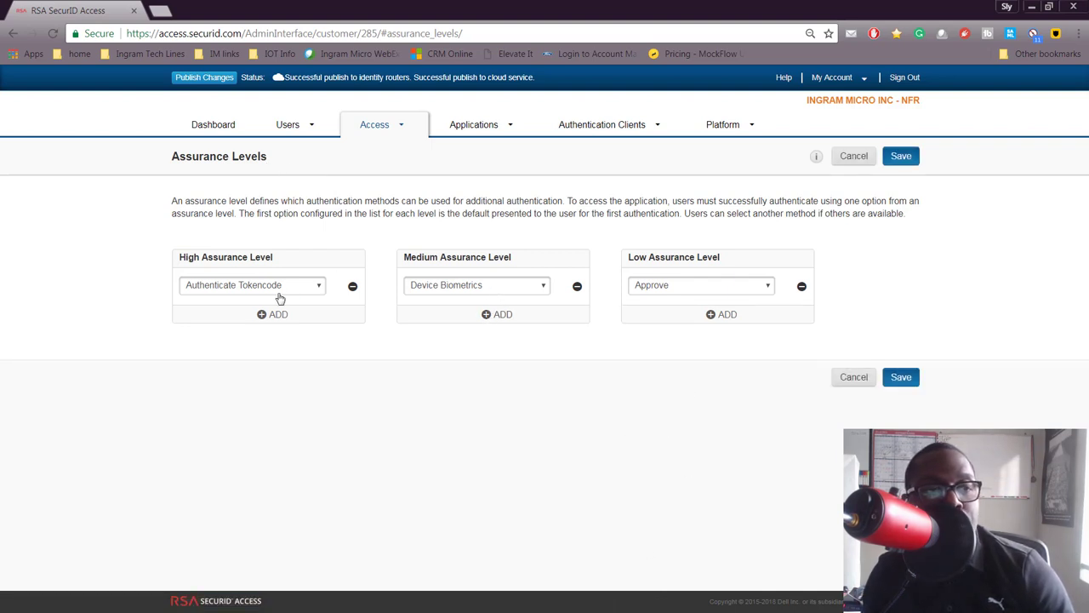
left_click(264, 315)
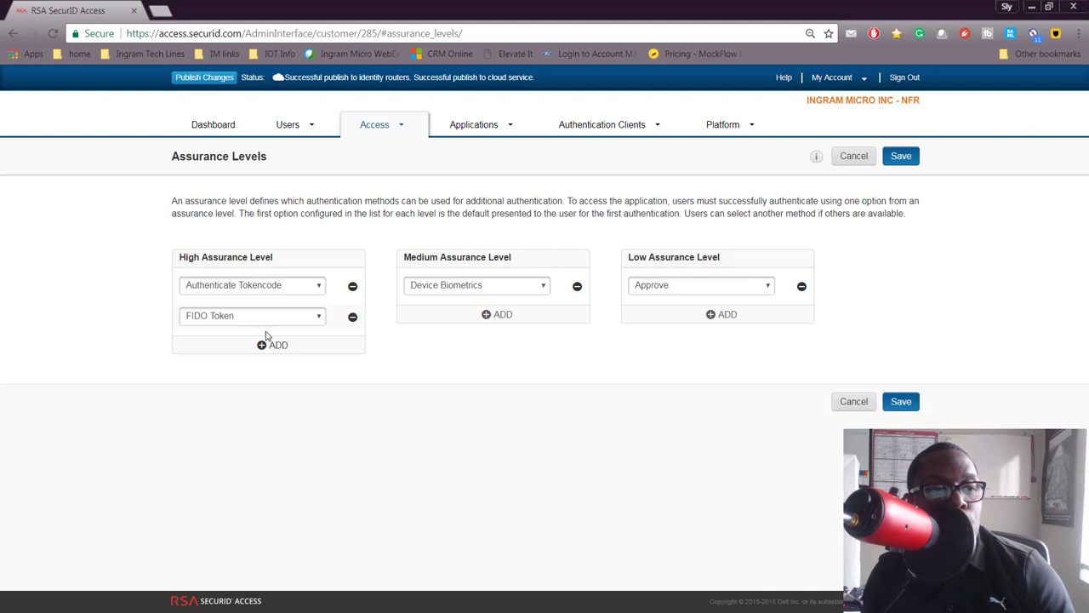
left_click(286, 317)
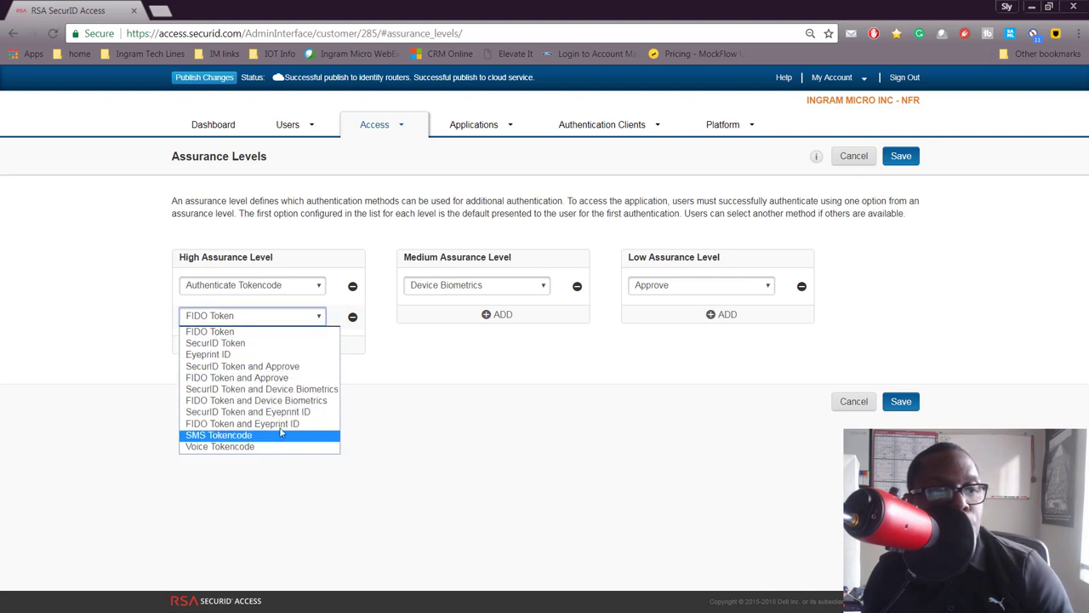
left_click(345, 327)
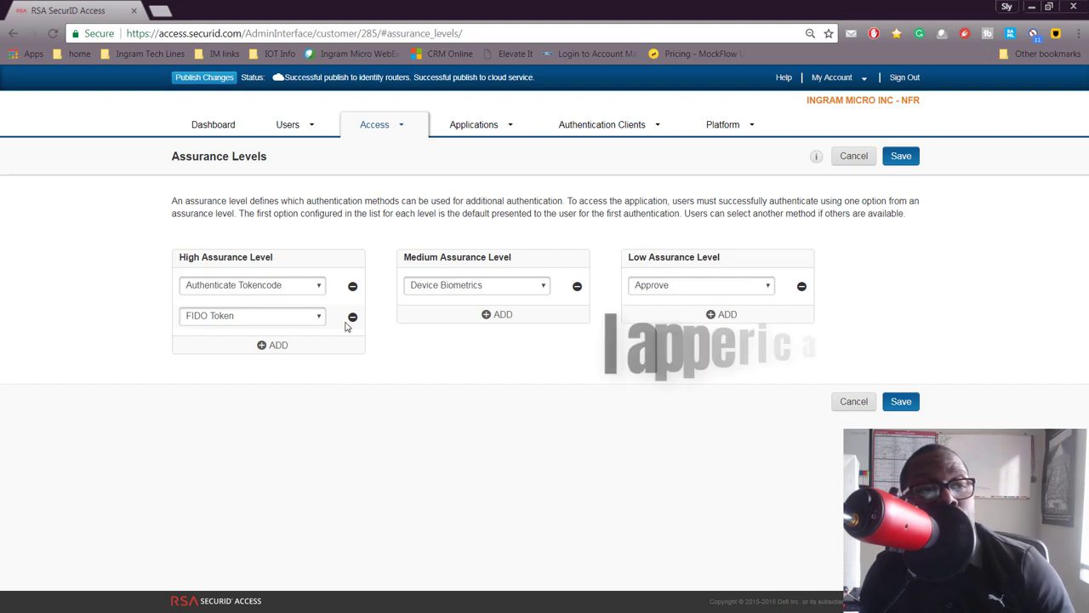
left_click(352, 319)
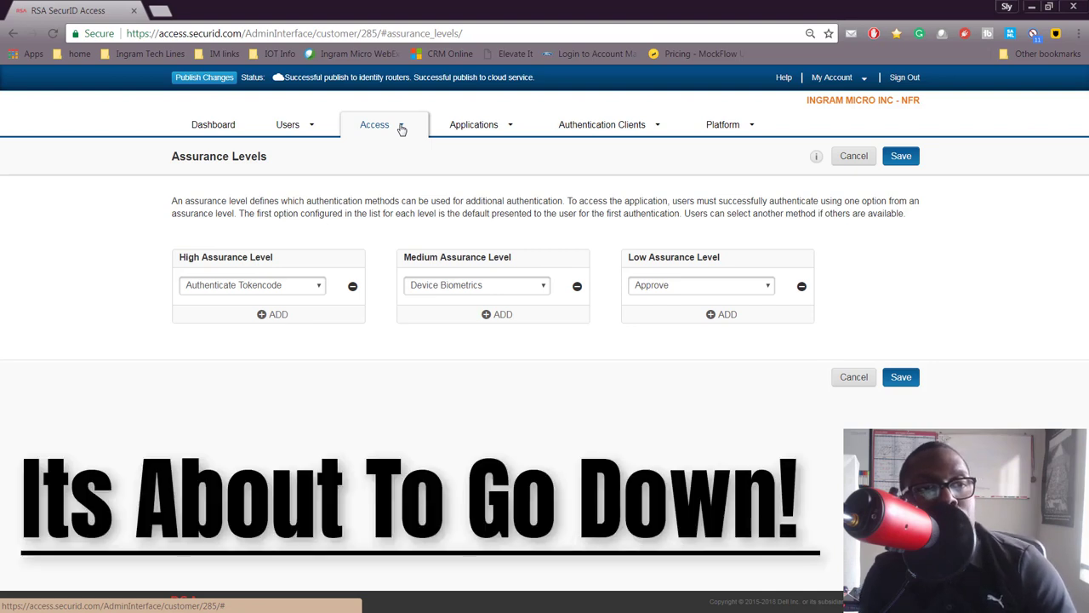
Open the Policies page from the Access menu
left_click(402, 129)
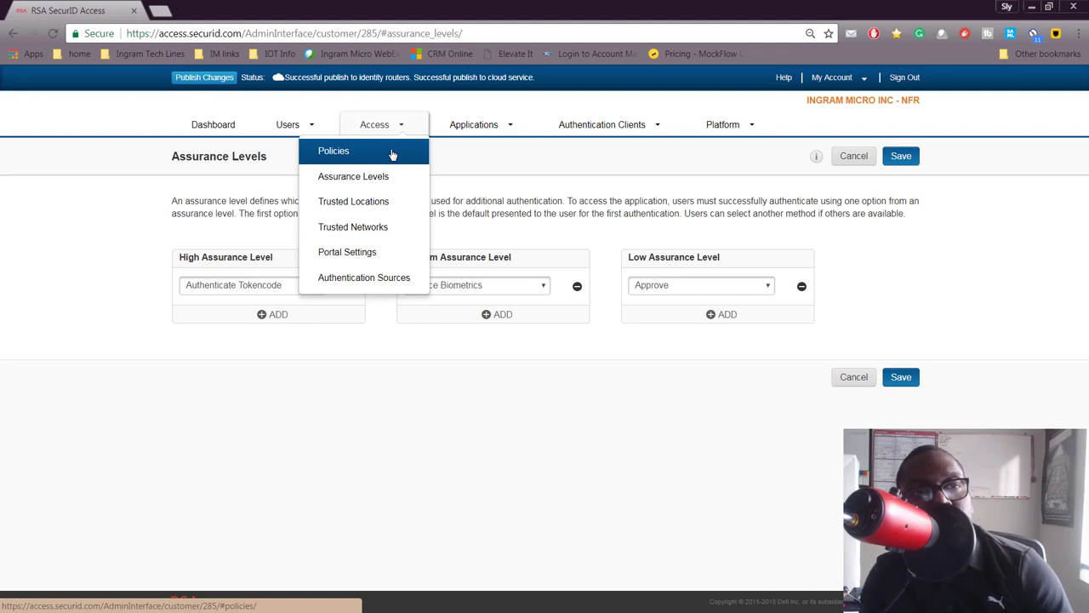
left_click(392, 154)
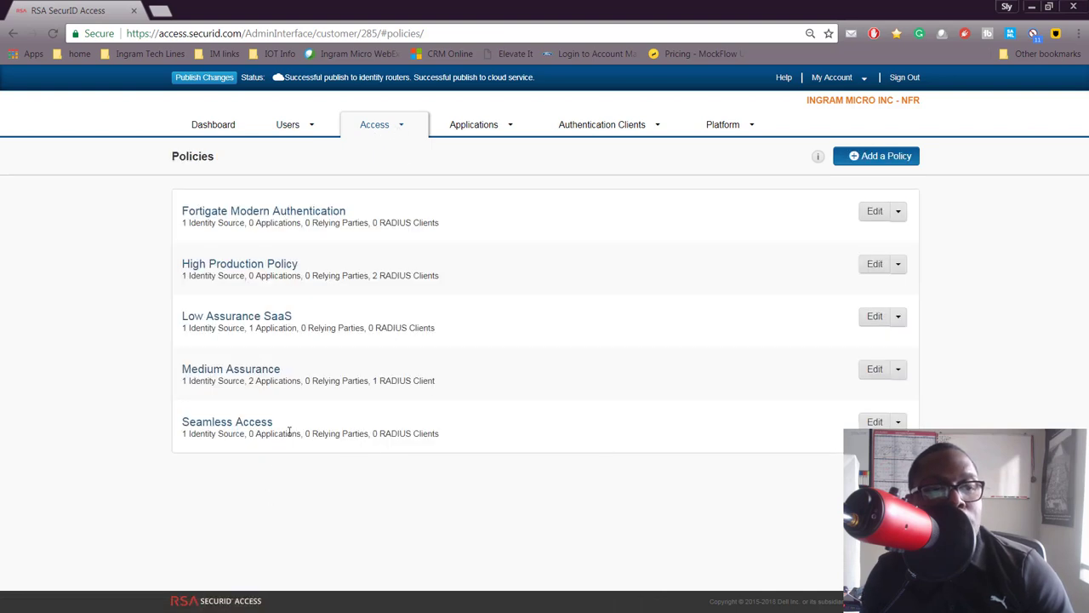
Edit Seamless Access, advance to its Rule Sets step and expand Day to day users
left_click(866, 422)
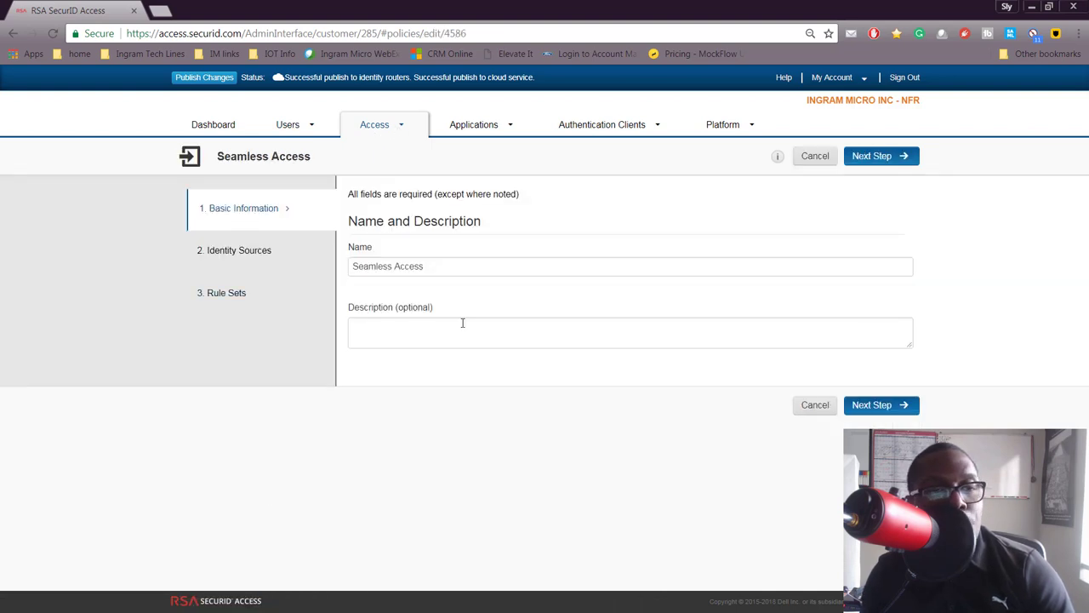
left_click(883, 406)
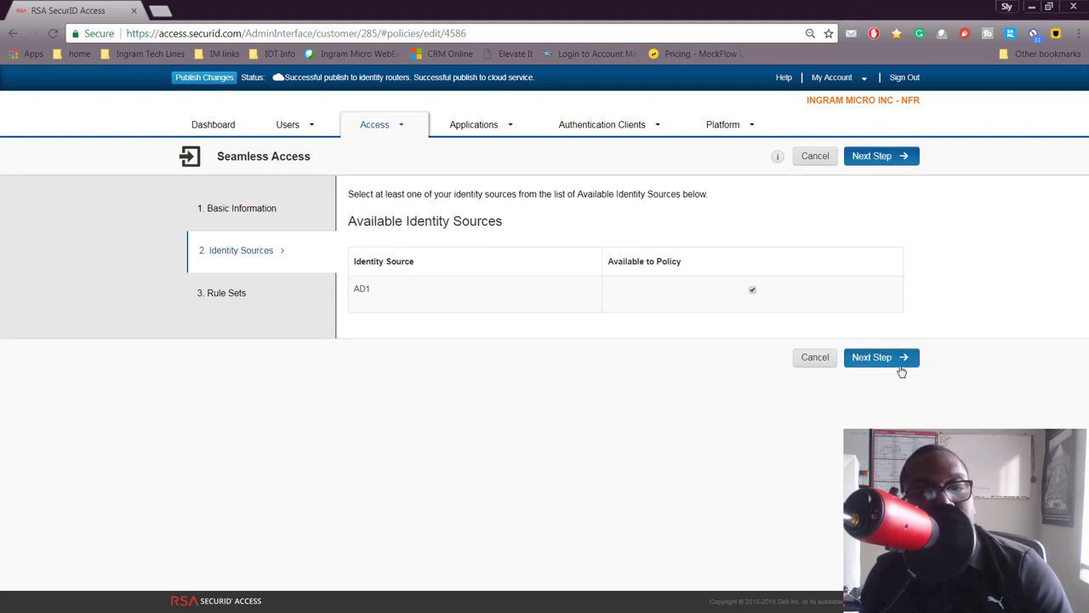
left_click(897, 363)
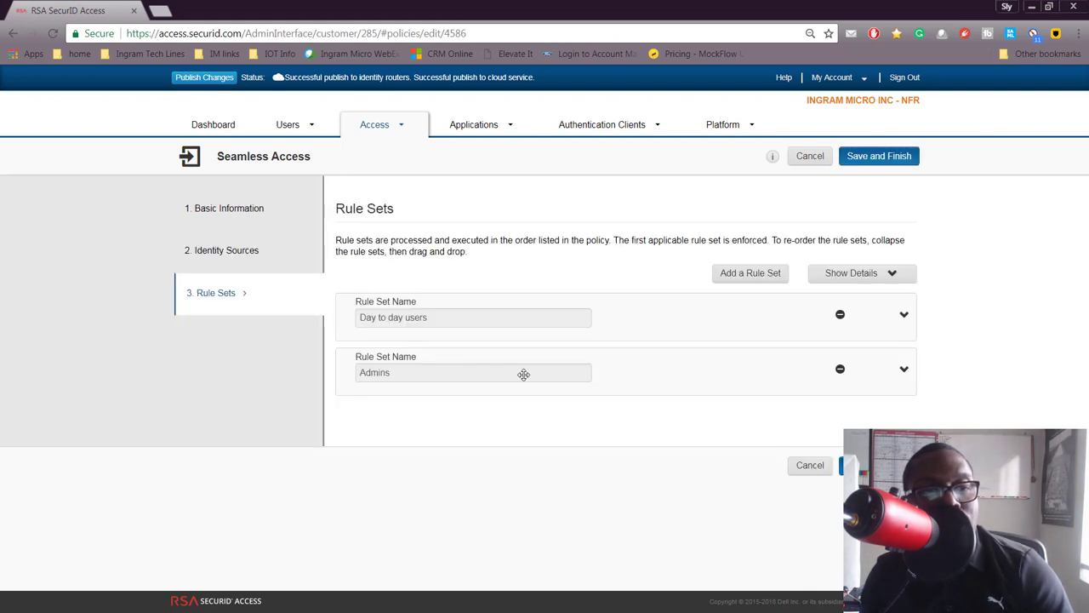
left_click(904, 316)
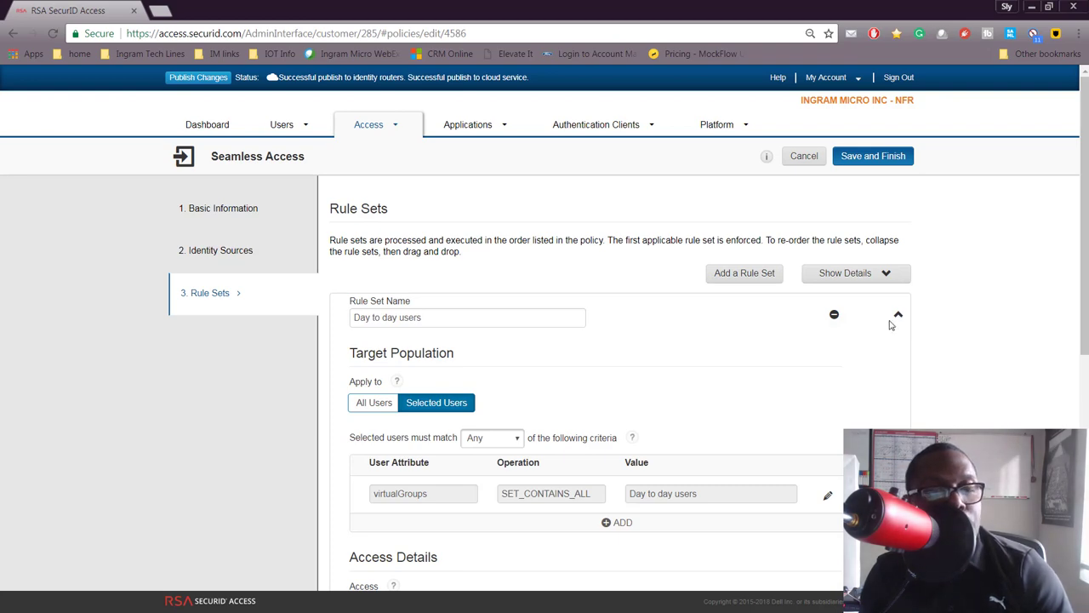
Review the virtualGroups user criterion, then edit the trusted network, location and country condition
scroll(514, 318, "down", 2)
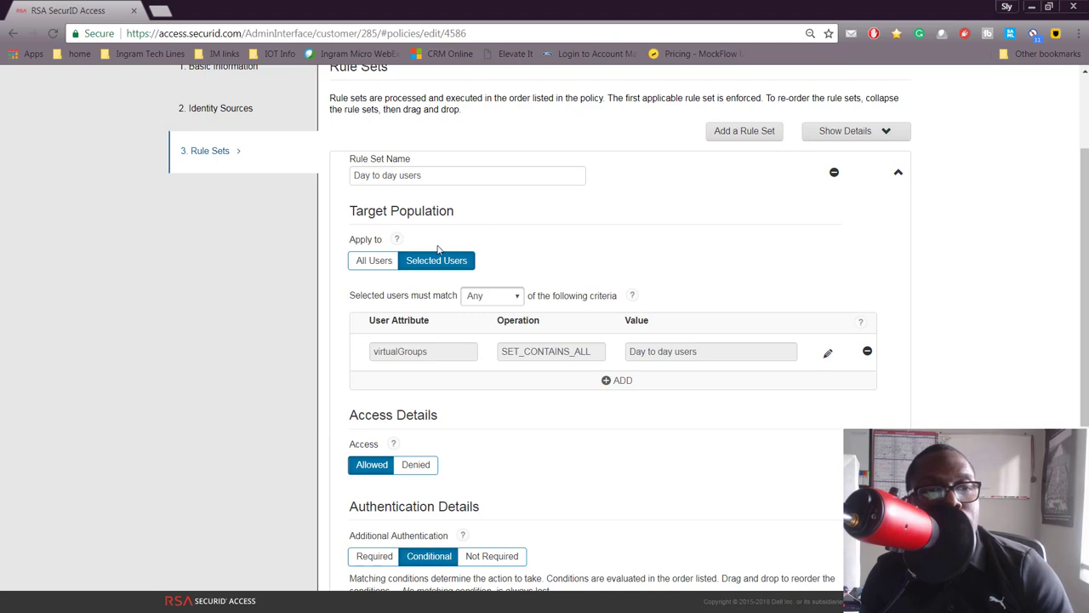
left_click(826, 354)
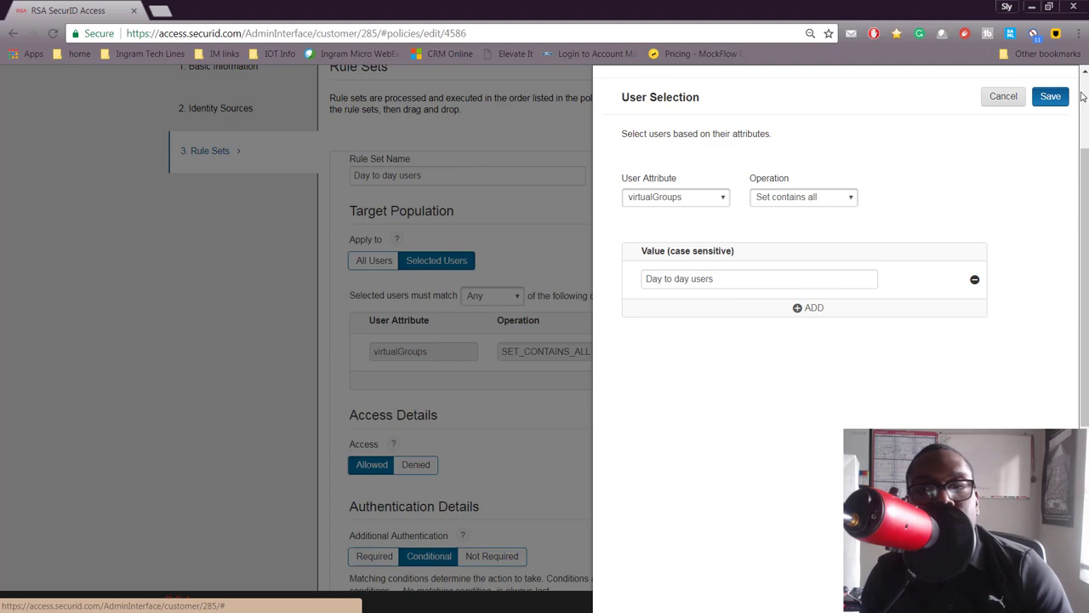
left_click(1006, 99)
scroll(586, 327, "down", 3)
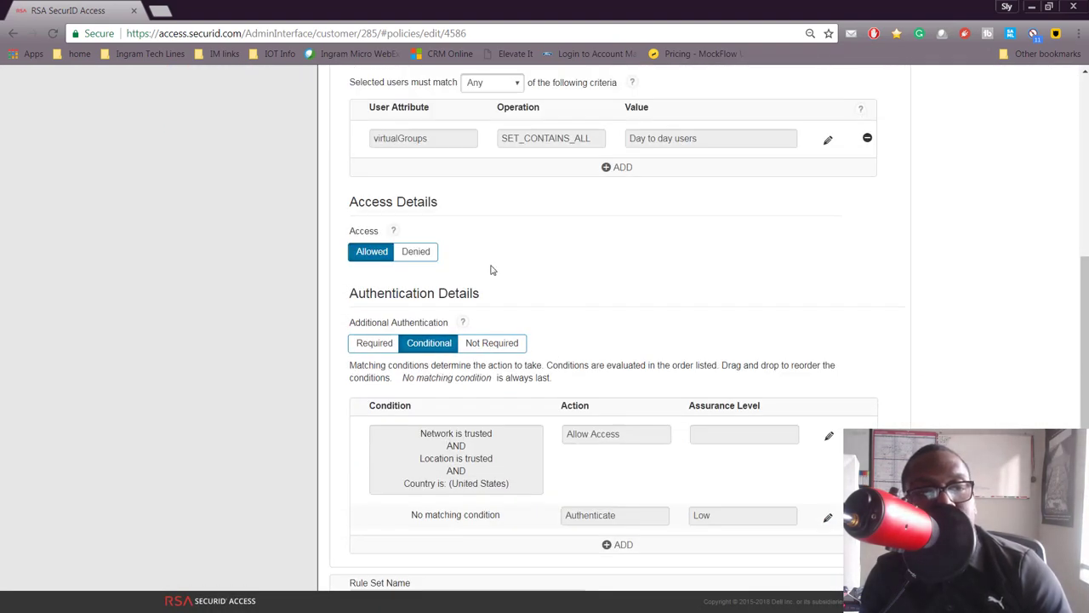
scroll(656, 431, "down", 2)
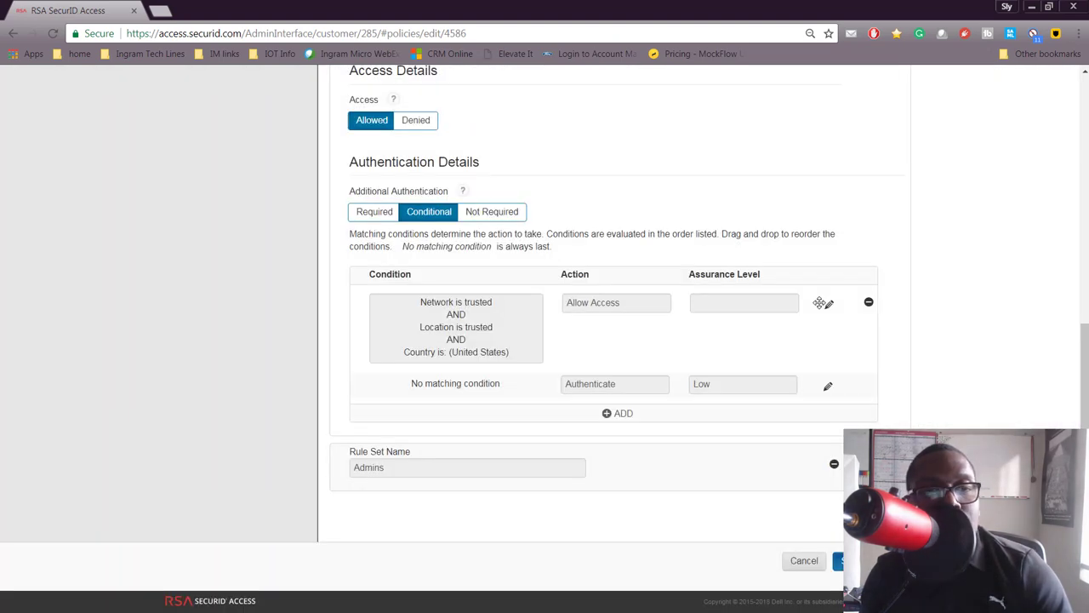
left_click(829, 303)
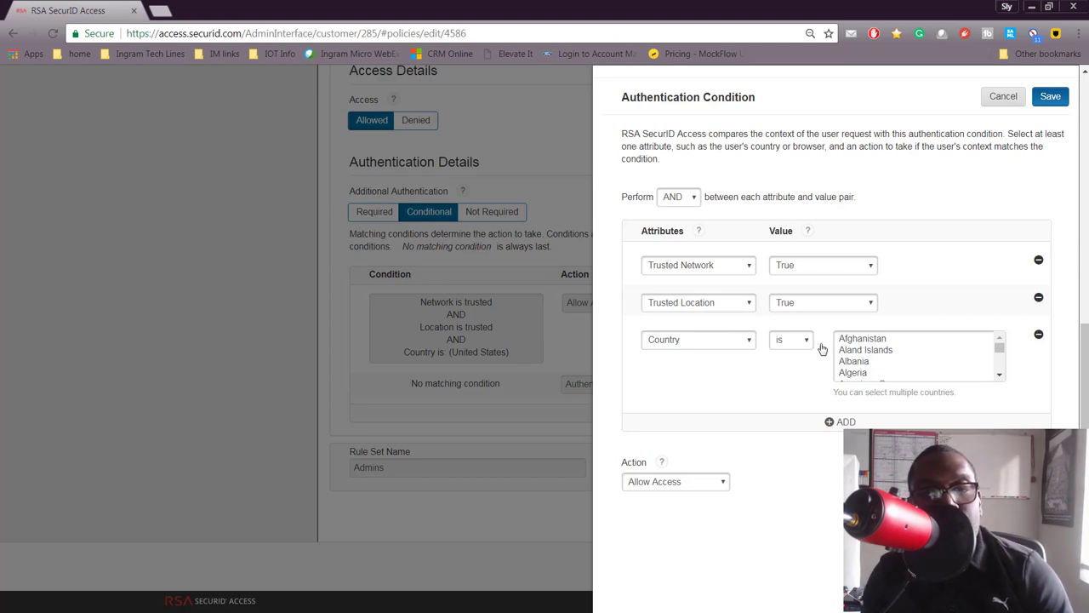
Scroll the Country list to confirm United States is selected
scroll(927, 364, "down", 20)
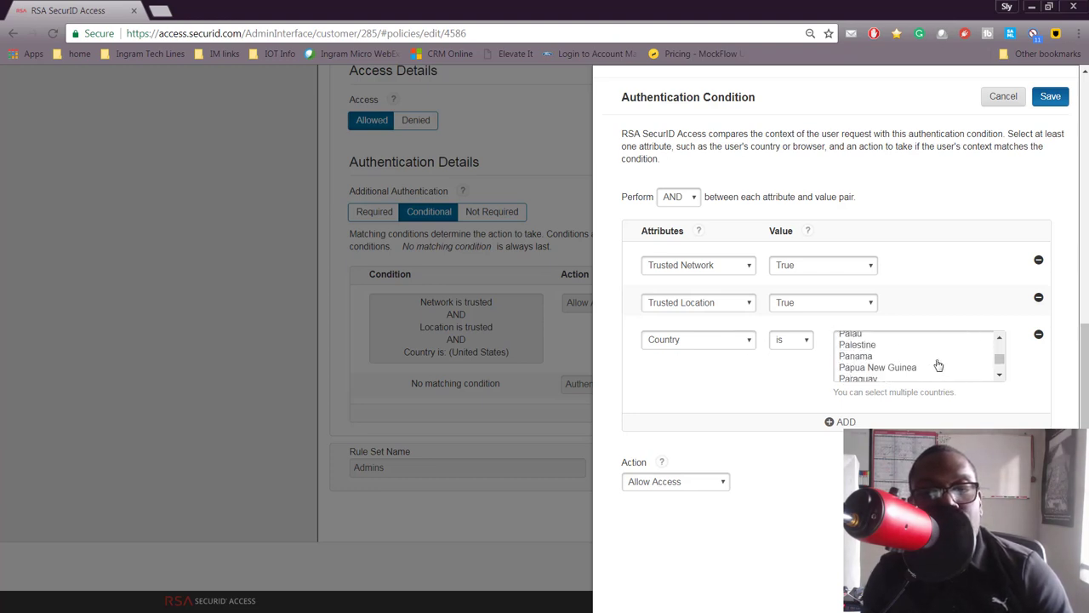
scroll(938, 365, "down", 5)
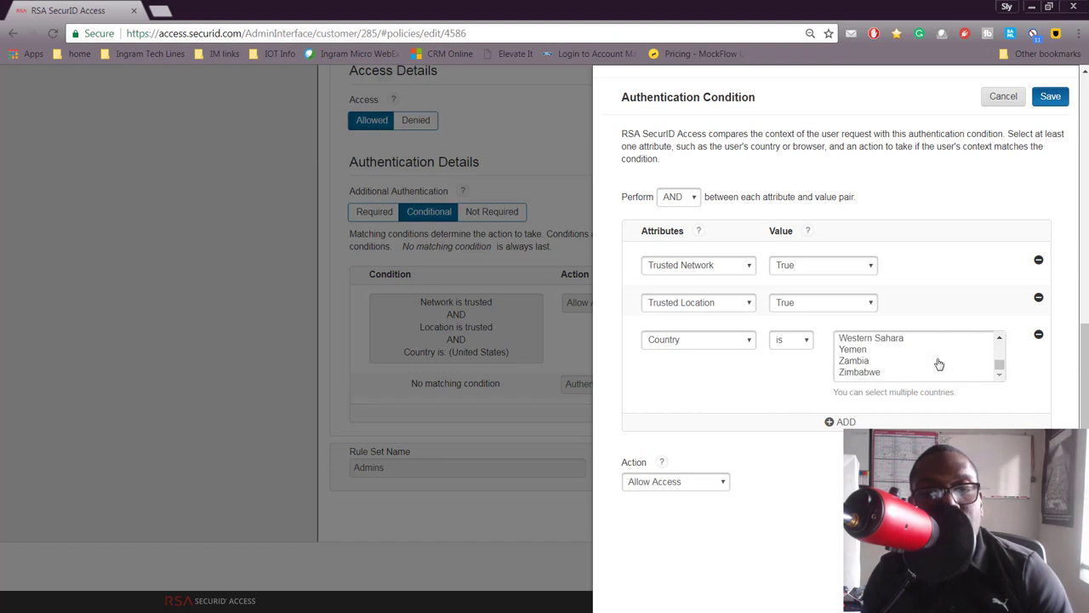
scroll(940, 362, "up", 2)
scroll(940, 362, "up", 3)
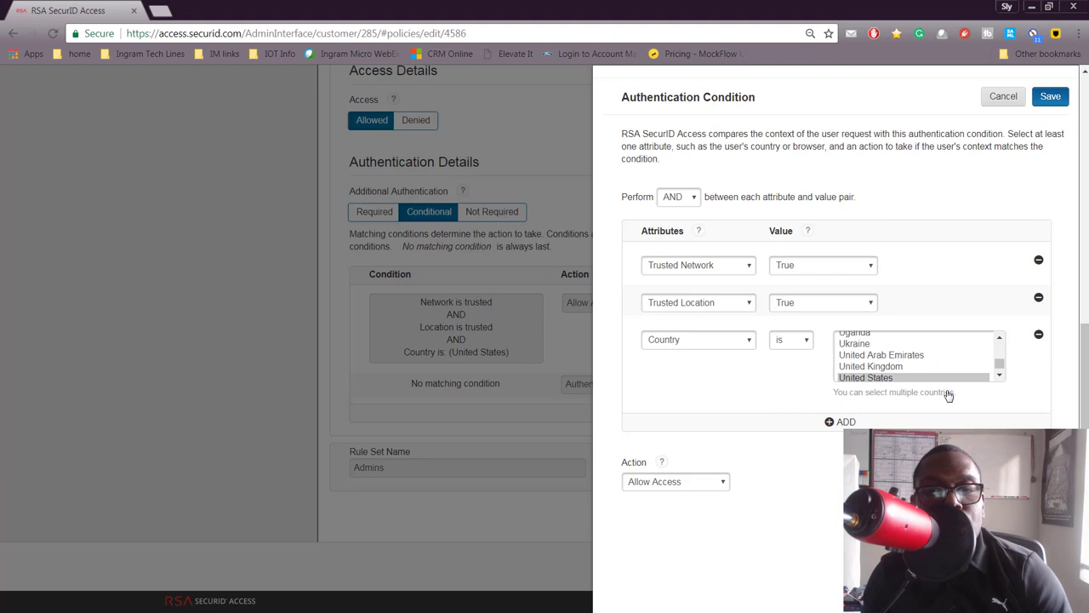
Add a blank attribute row without choosing an attribute, and keep Allow Access as the action
left_click(838, 423)
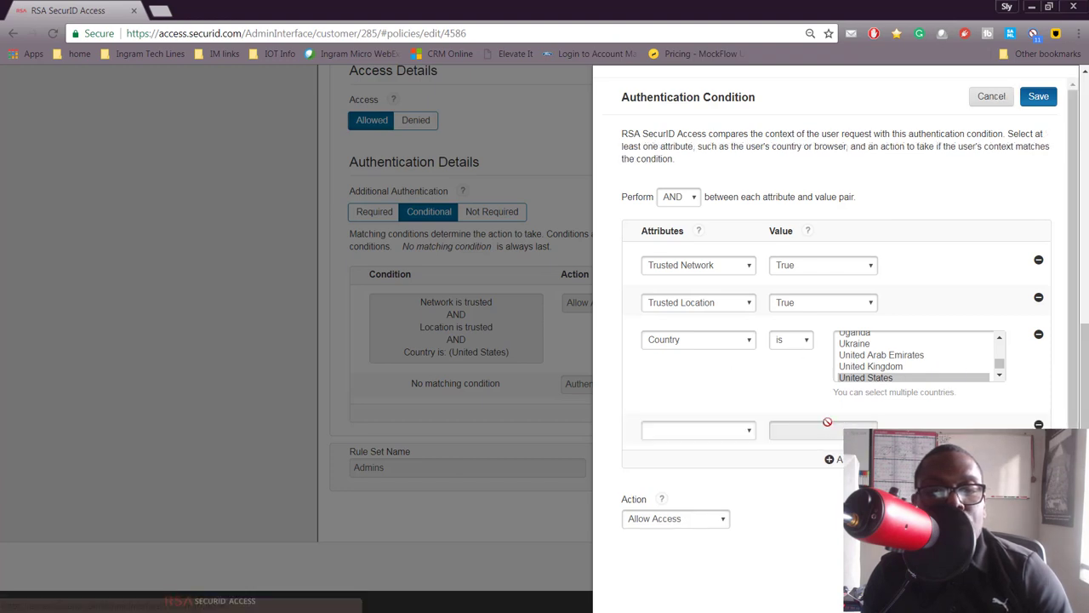
left_click(740, 434)
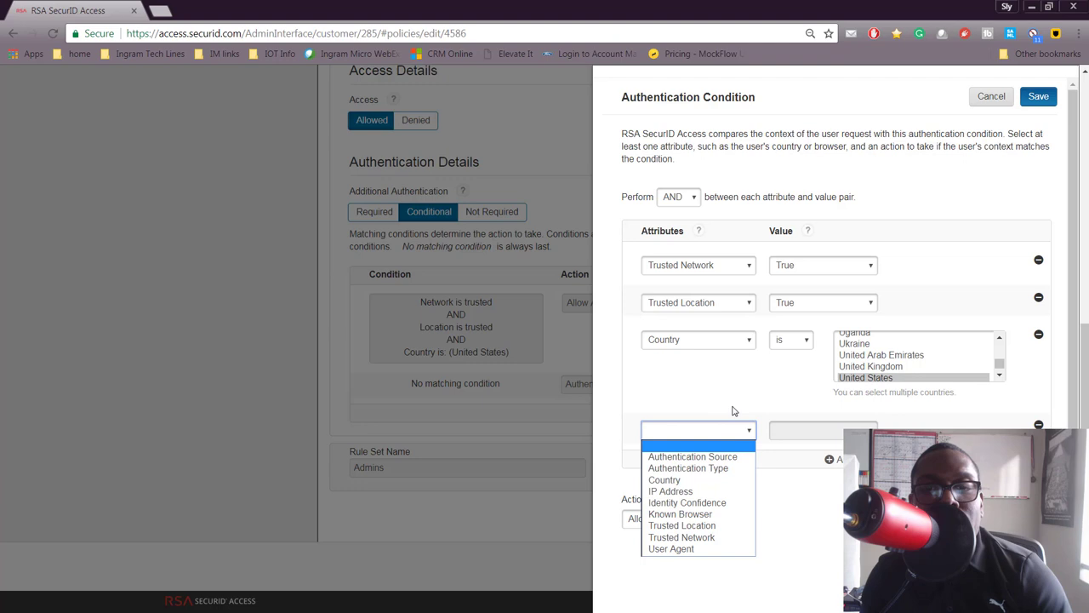
left_click(739, 402)
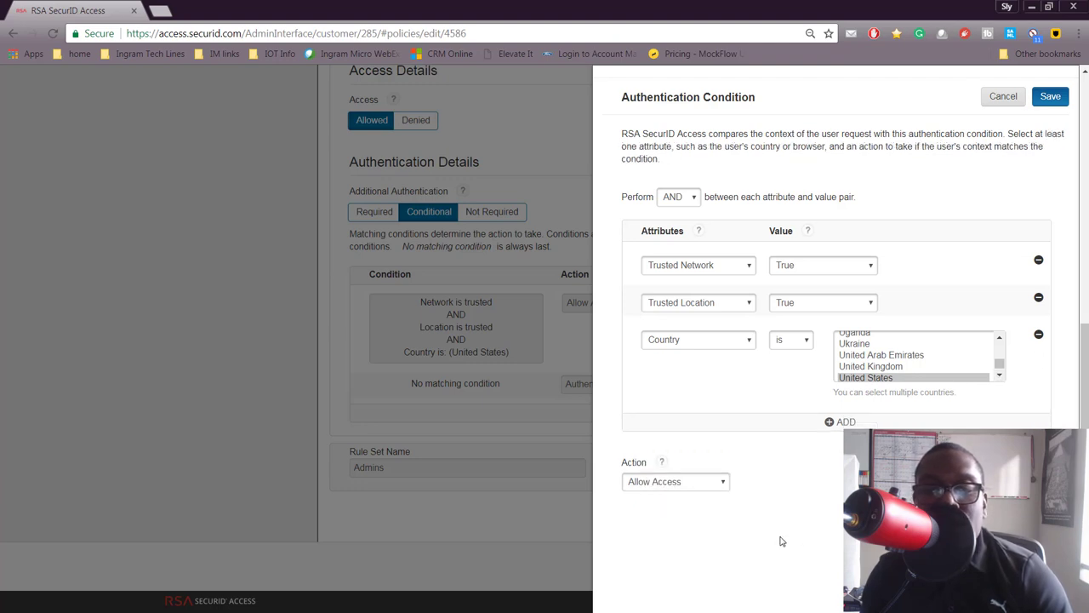
left_click(703, 481)
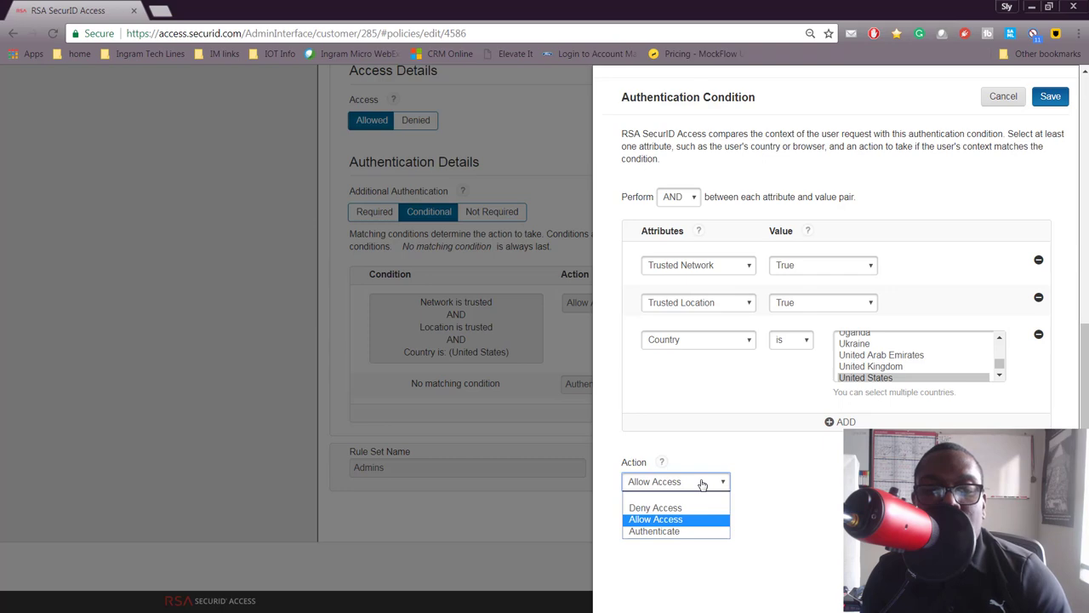
left_click(753, 485)
Cancel the condition editor and delete the Day to day users rule set
left_click(1001, 102)
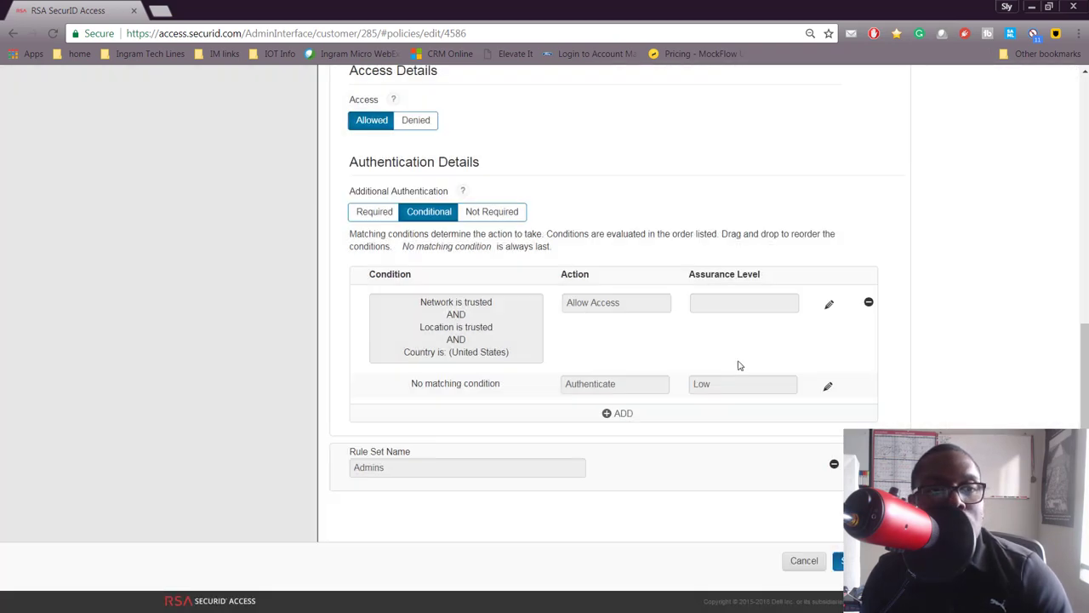
scroll(901, 345, "up", 3)
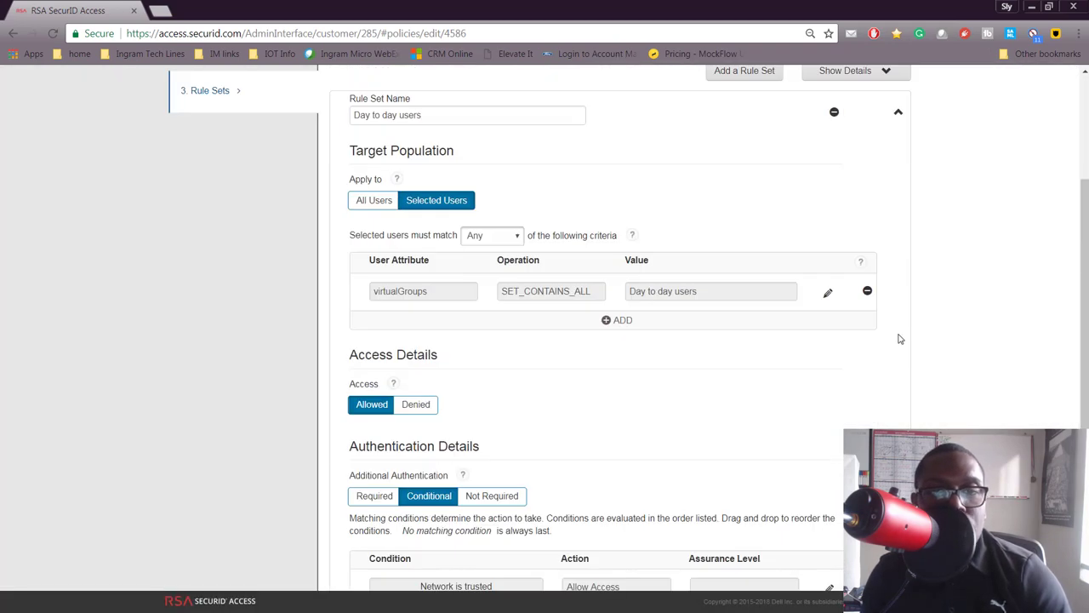
scroll(900, 338, "up", 2)
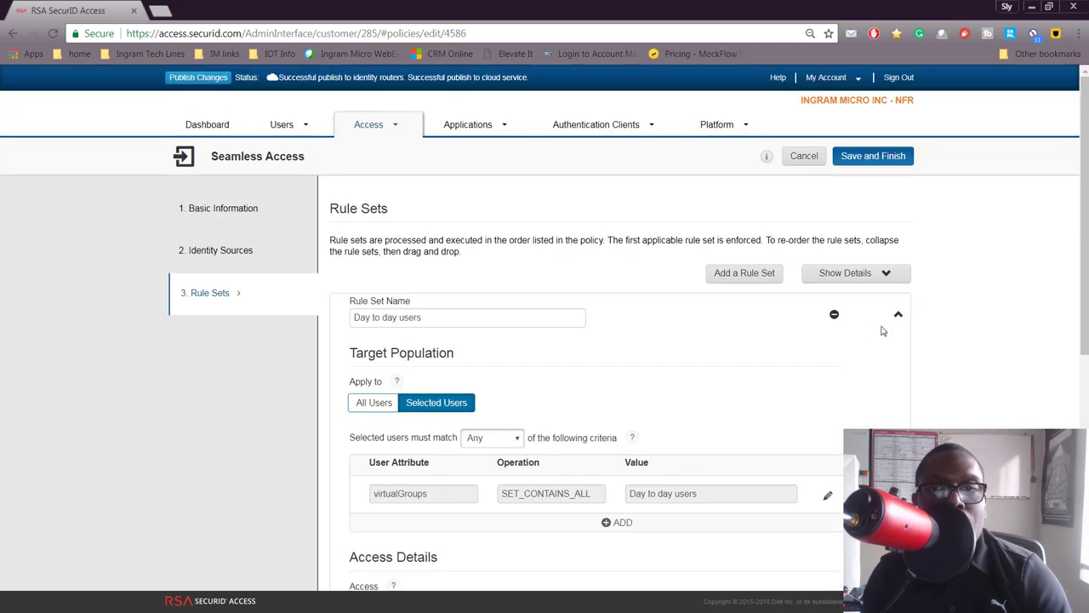
left_click(834, 316)
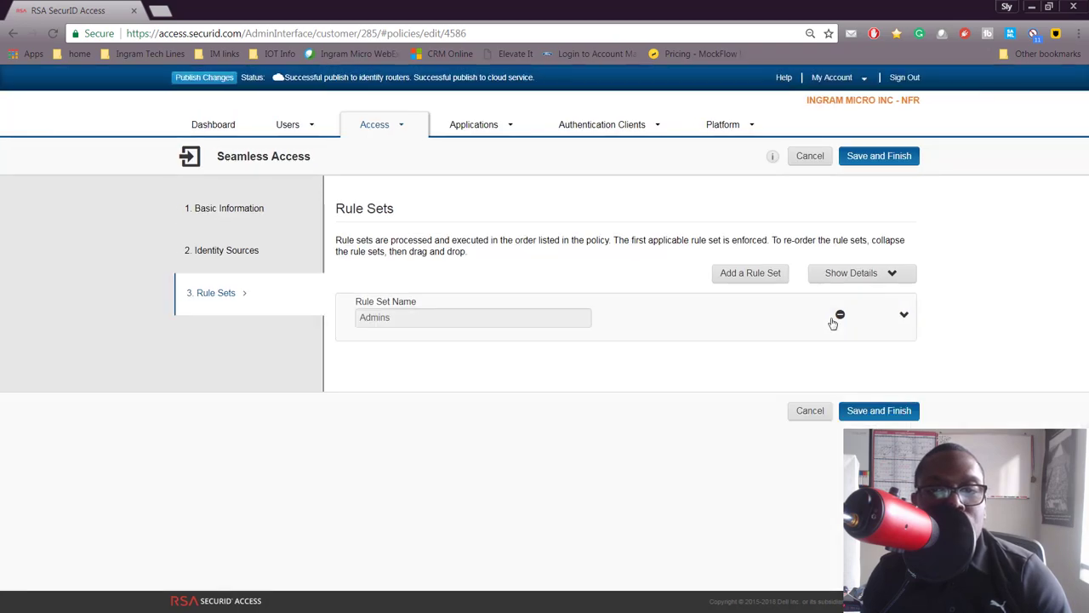
Expand the Admins rule set and review its Admin Group criterion and high-assurance authentication
left_click(904, 315)
scroll(813, 358, "down", 1)
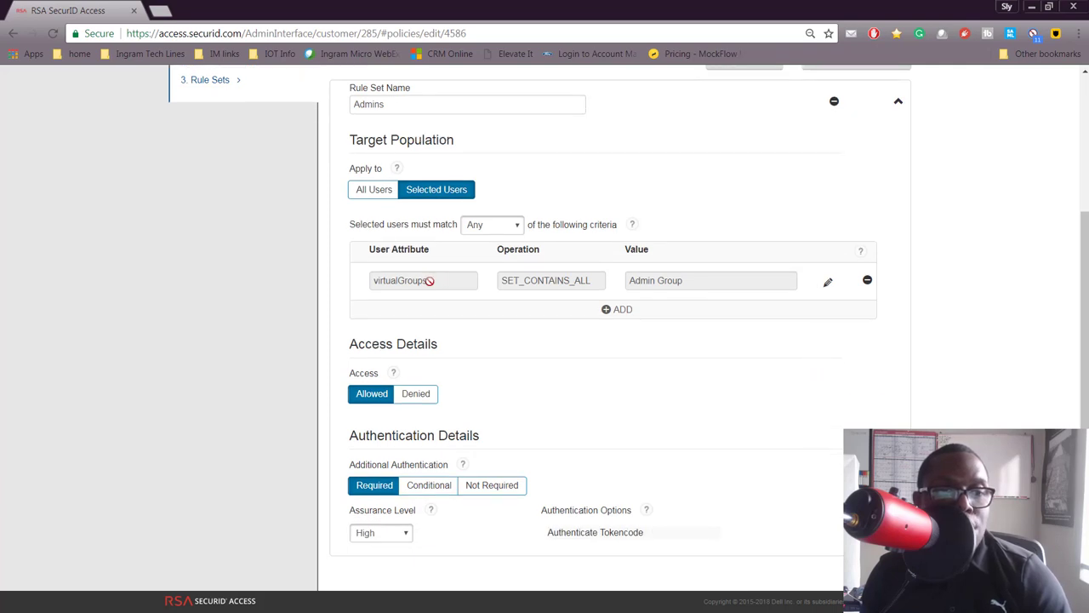
scroll(687, 363, "down", 1)
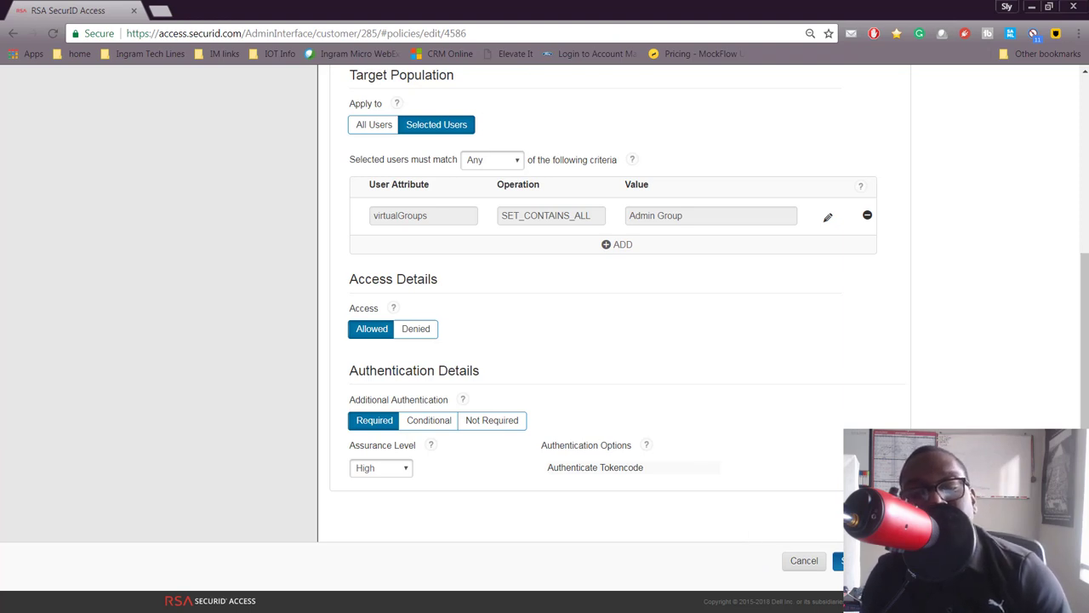
scroll(719, 393, "up", 3)
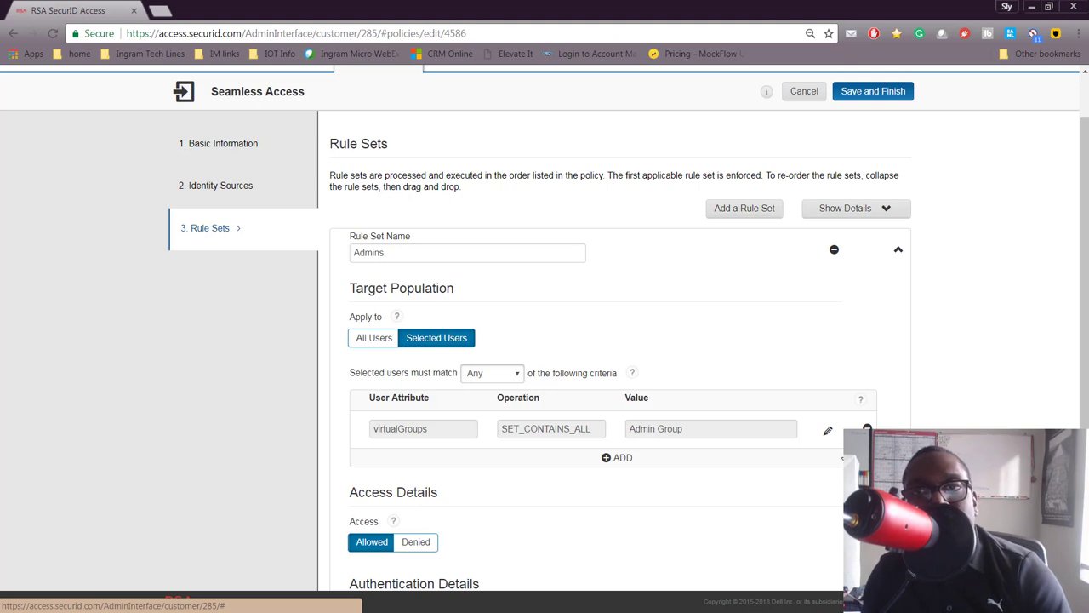
scroll(842, 477, "up", 1)
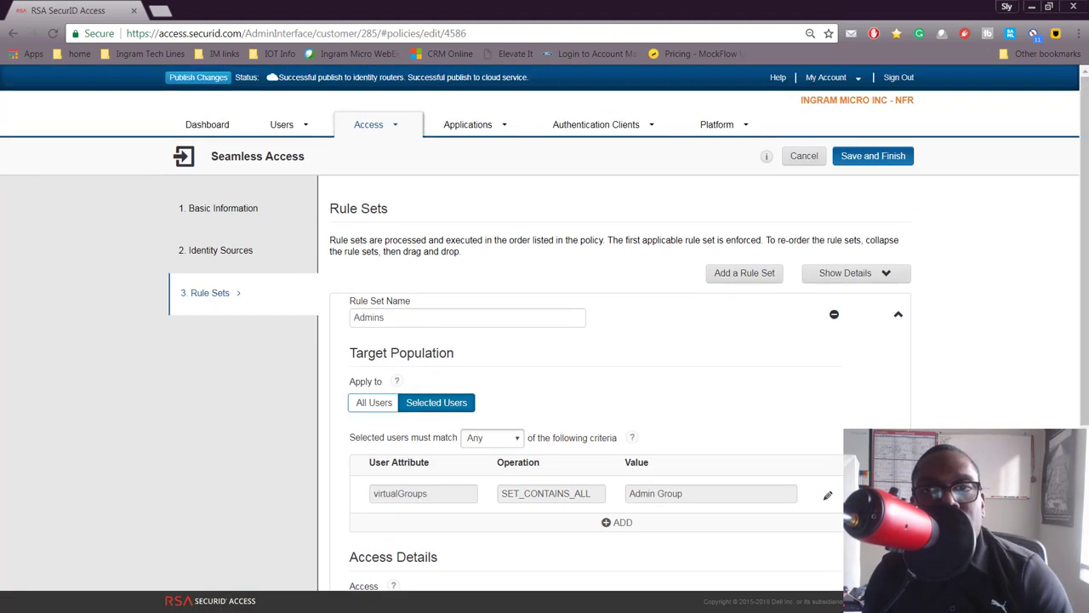
Cancel the policy editor and open AWS Integration for editing from My Applications
left_click(806, 157)
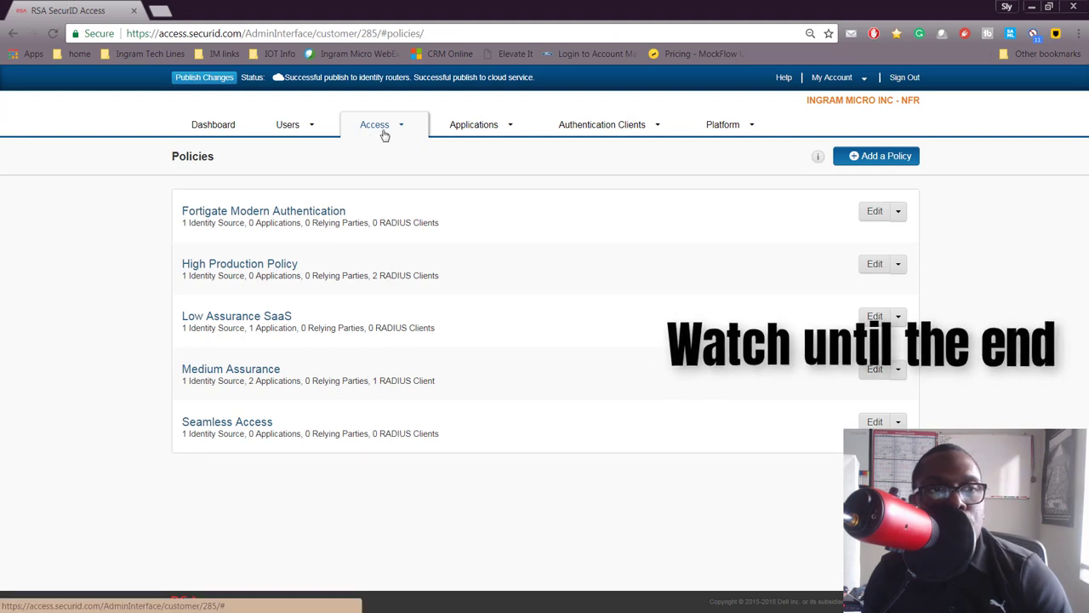
left_click(511, 126)
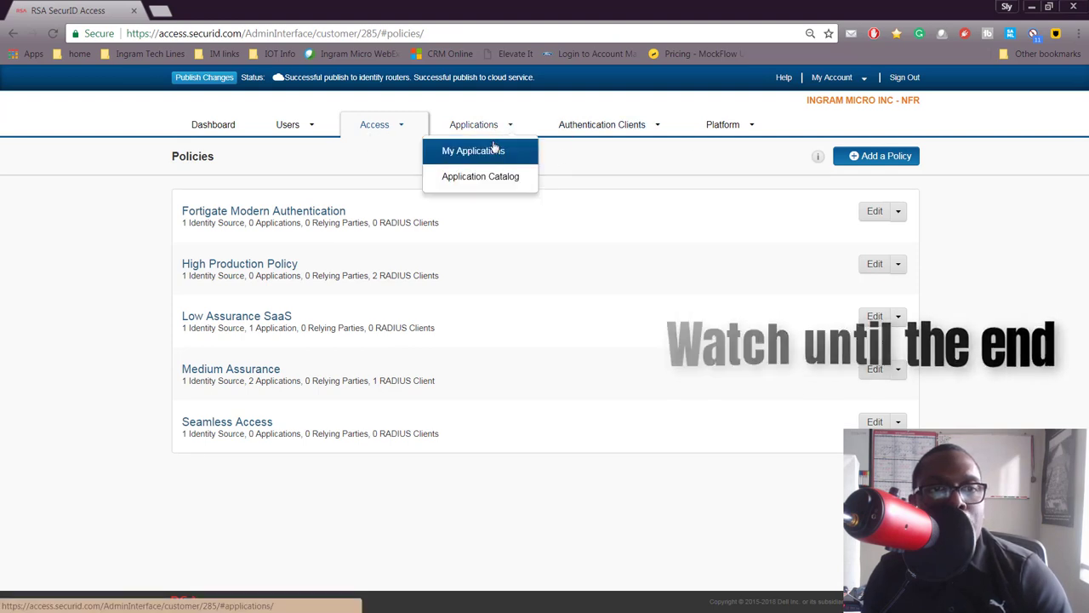
left_click(492, 152)
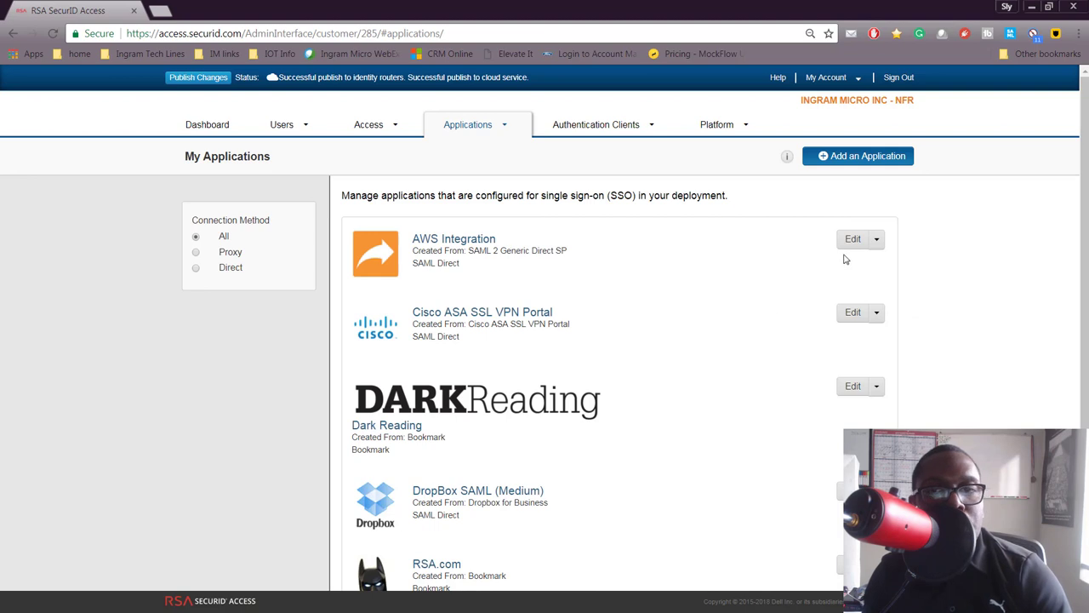
left_click(855, 241)
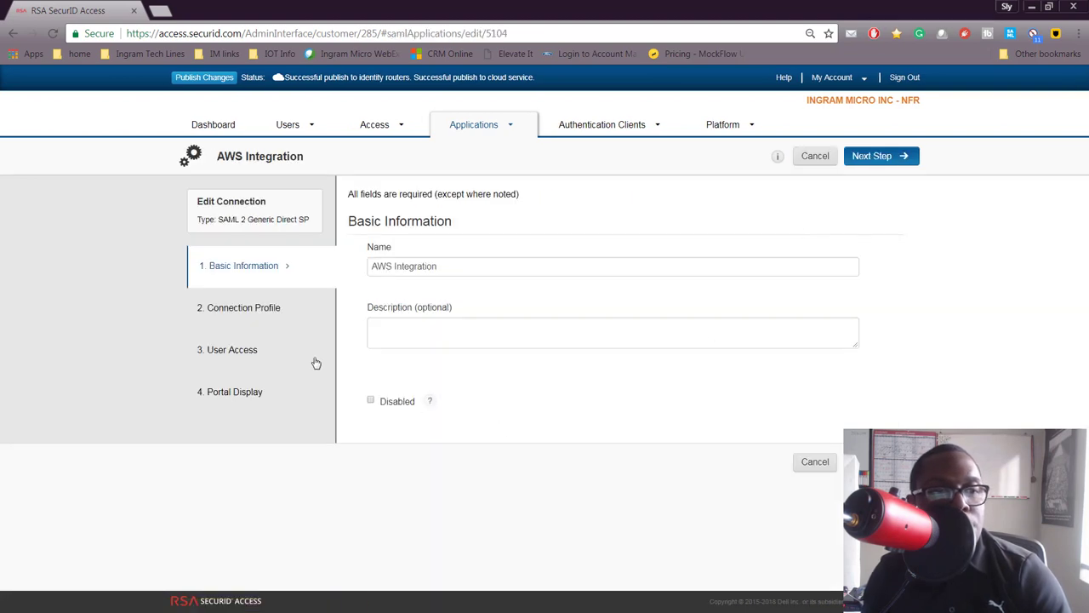
On User Access, keep Low Assurance SaaS as the custom policy and cancel the editor
left_click(232, 352)
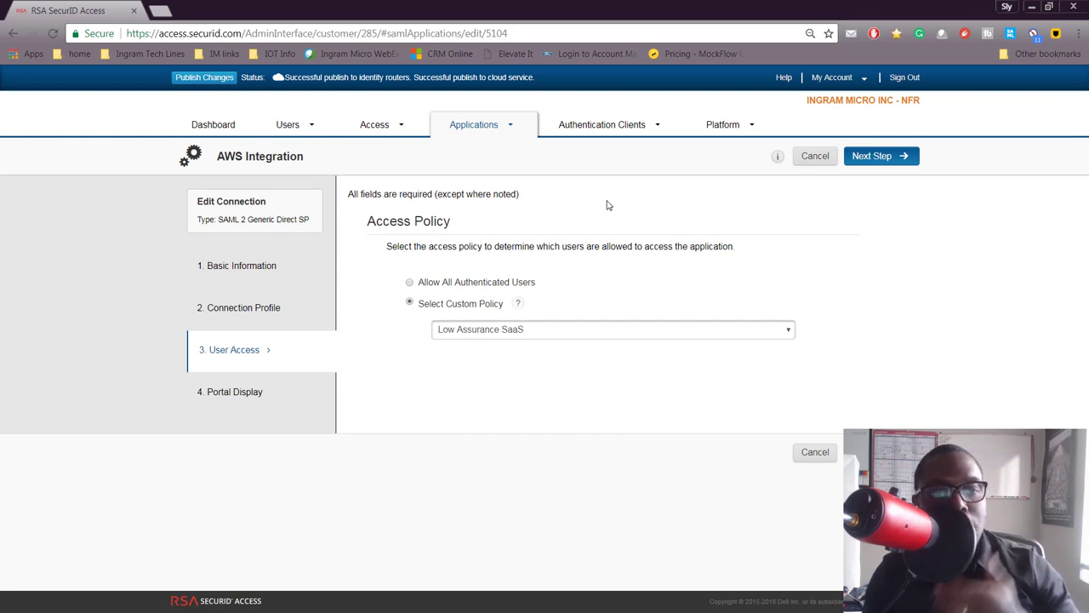
left_click(577, 330)
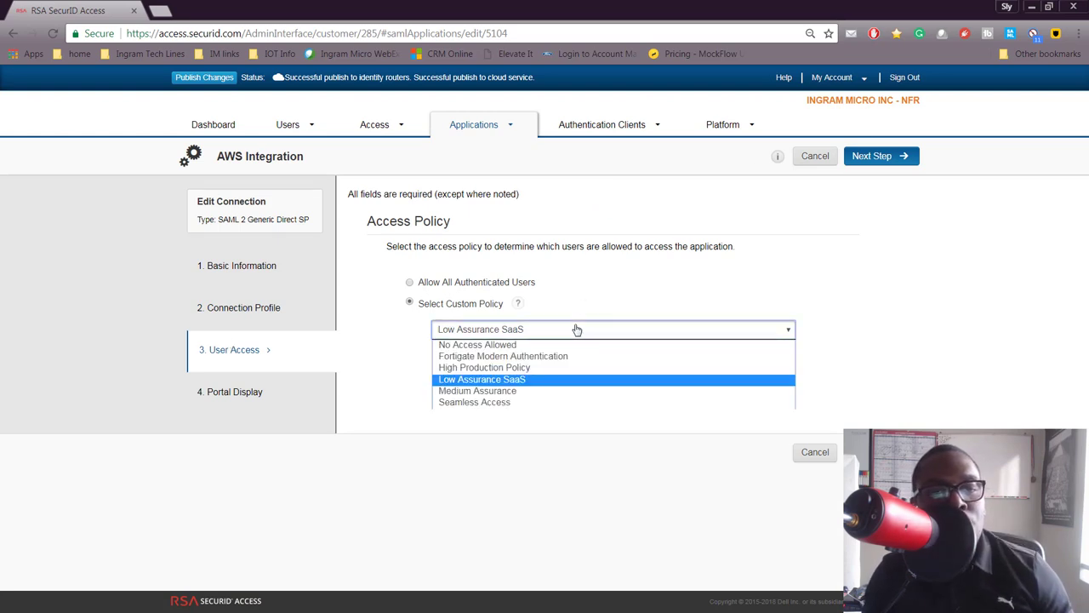
left_click(566, 383)
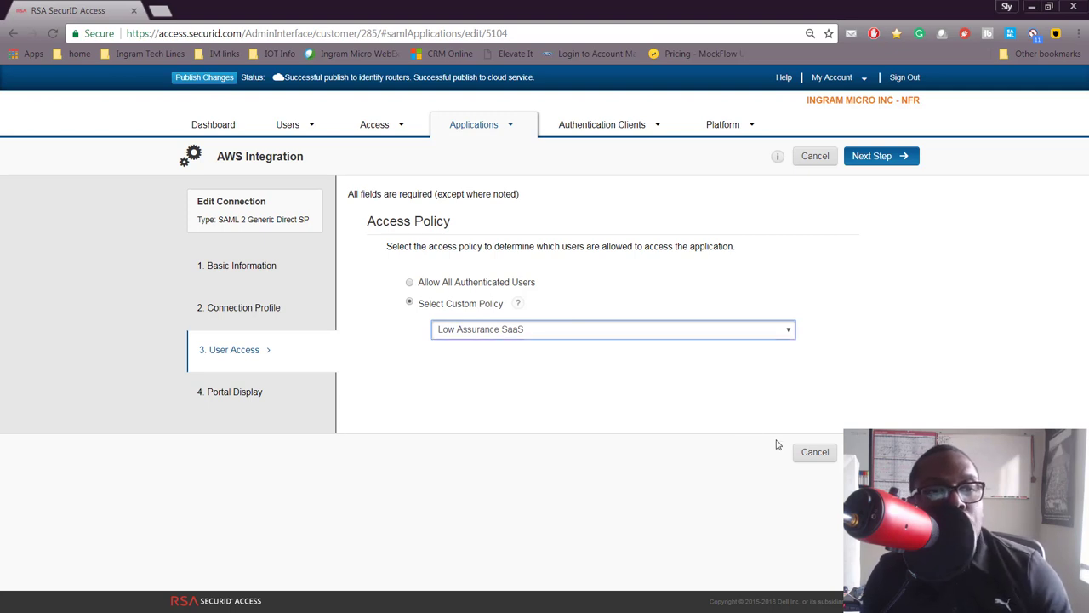
left_click(804, 462)
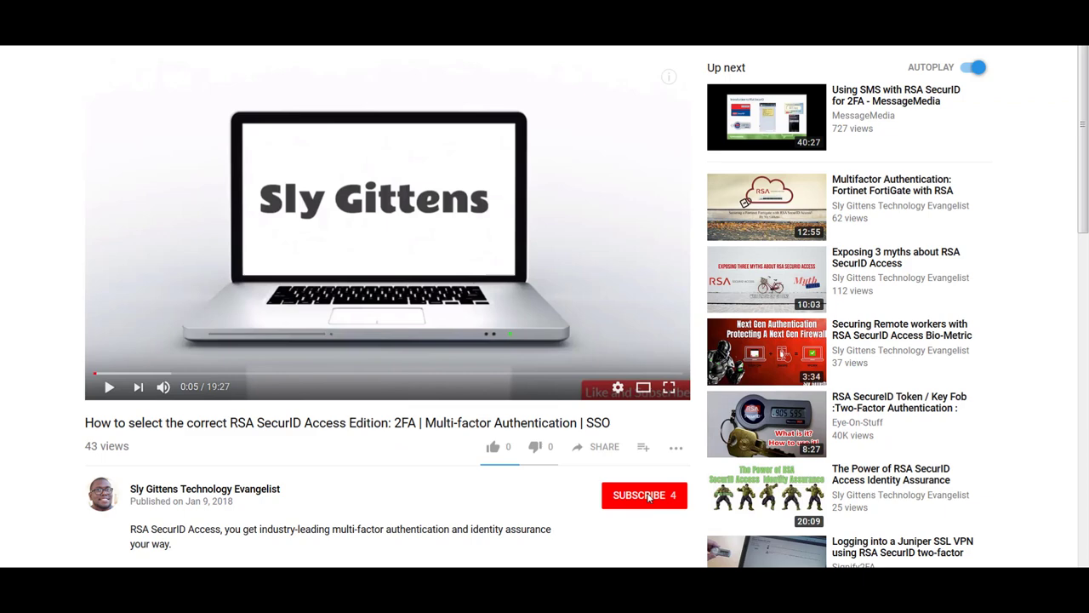
Subscribe to the YouTube channel that posted the RSA SecurID Access edition video
left_click(653, 498)
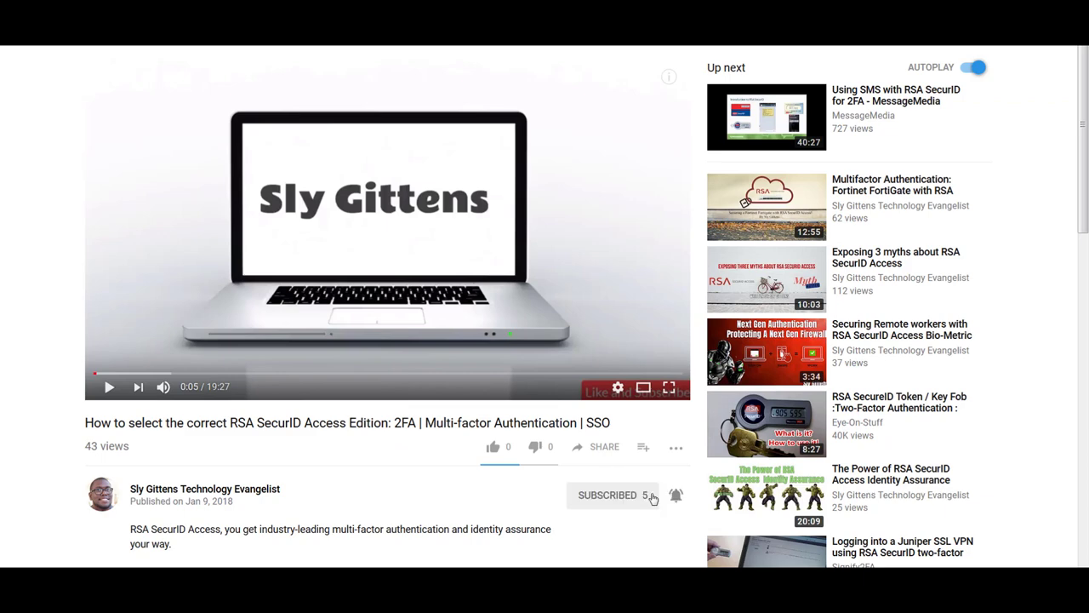